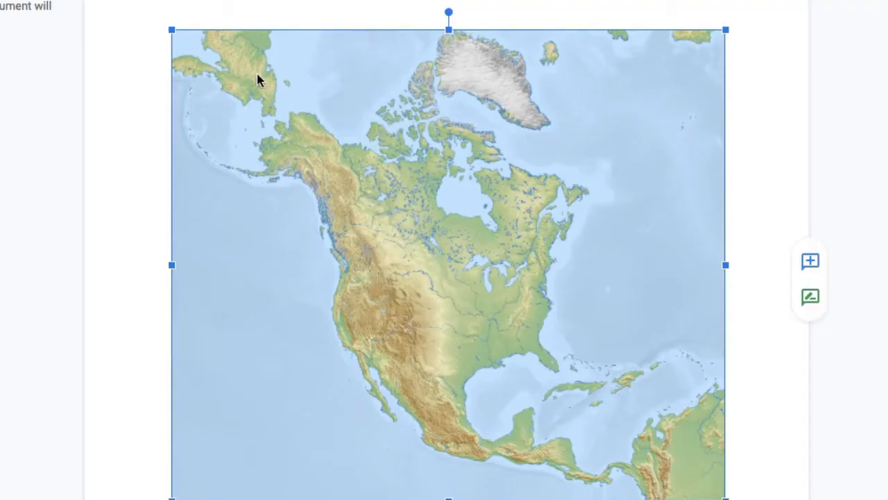
Cut the North America map image out of the document
right_click(336, 202)
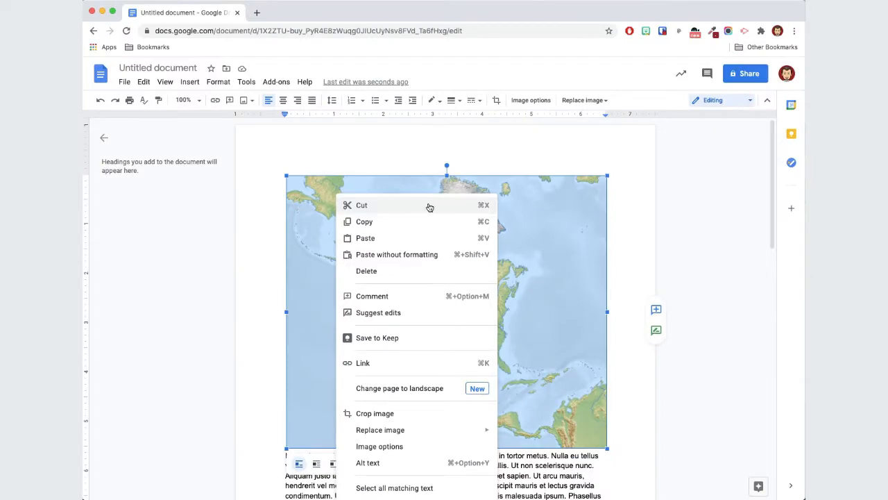
left_click(429, 205)
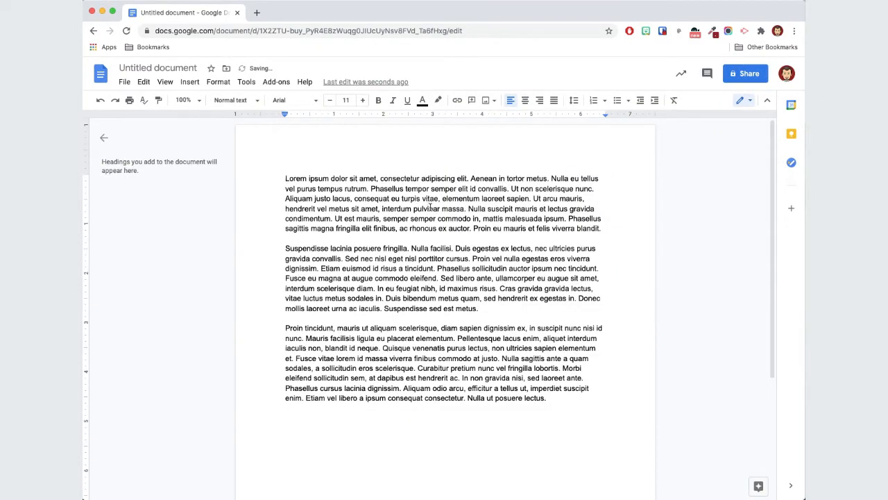
Create a new drawing and paste the map image into it
left_click(196, 84)
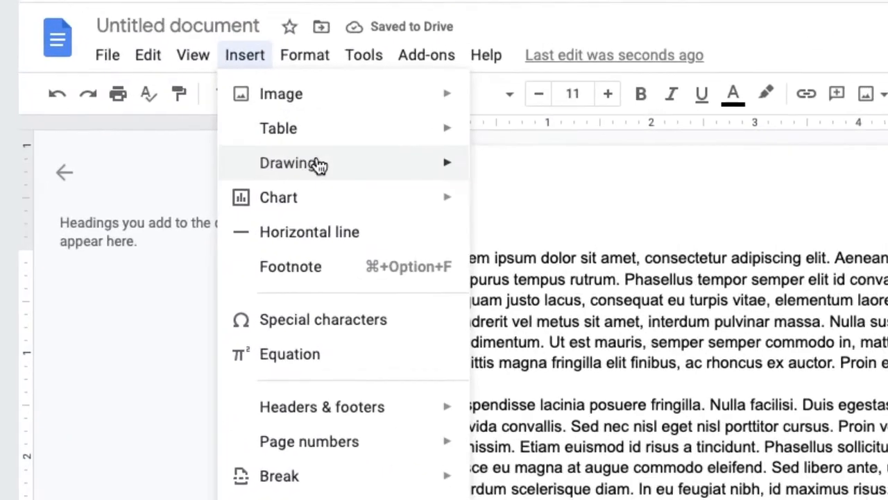
mouse_move(261, 134)
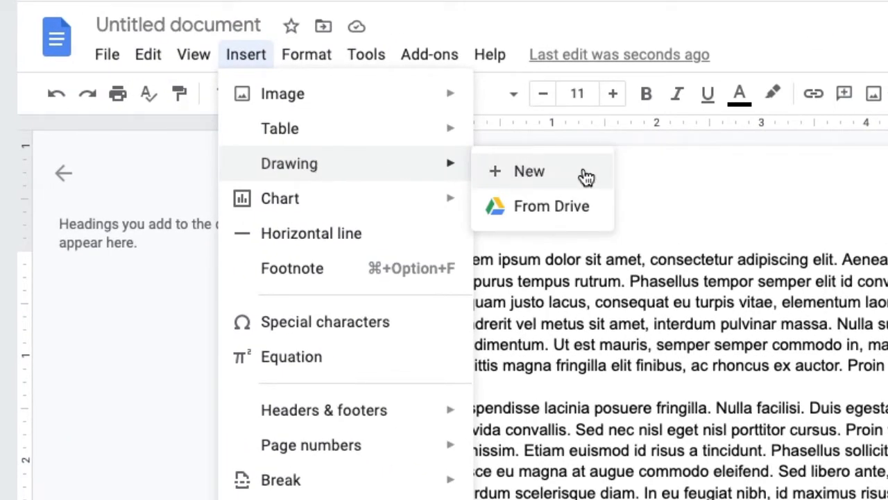
left_click(586, 174)
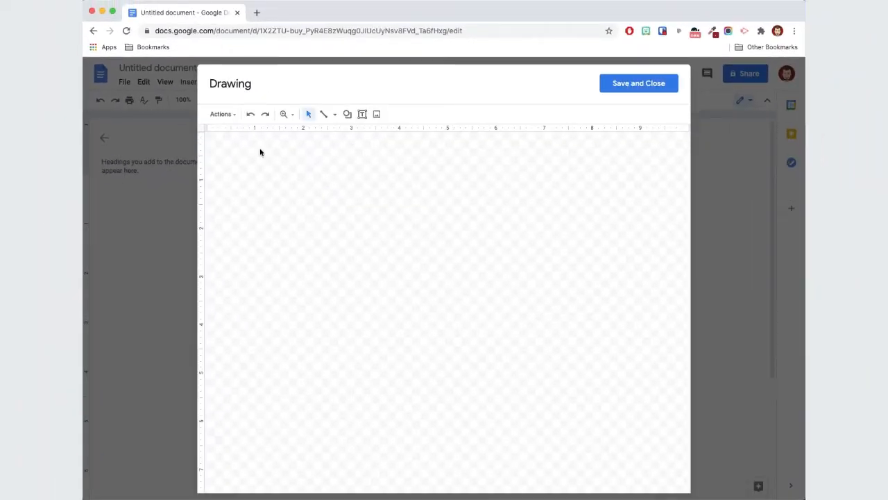
right_click(235, 147)
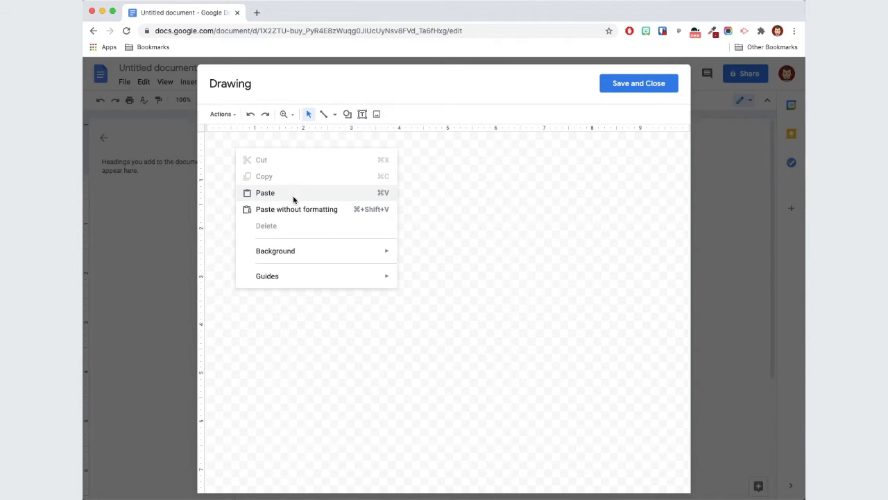
left_click(294, 197)
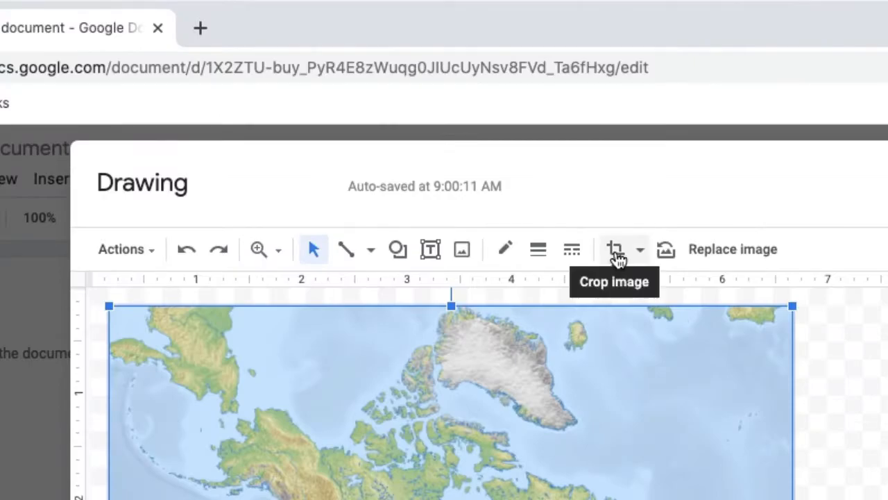
Crop off the map's top strip and a little of its bottom, then move it to the canvas's top
left_click(447, 114)
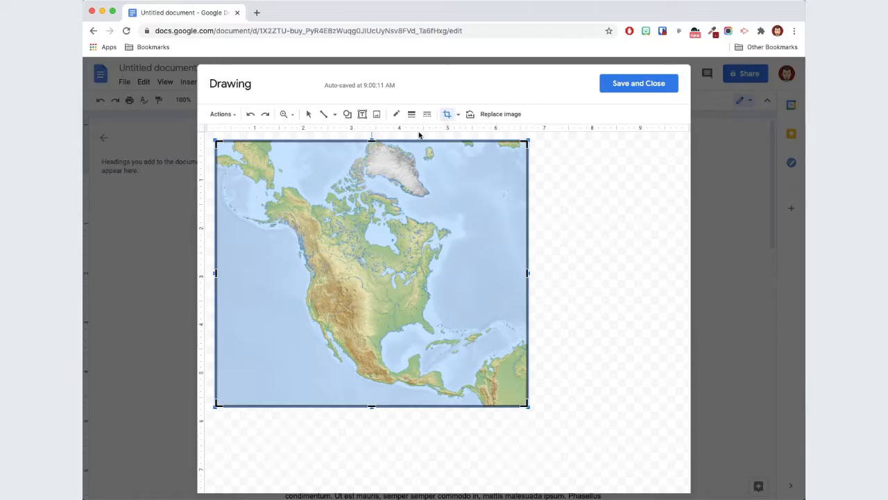
left_click_drag(372, 141, 367, 182)
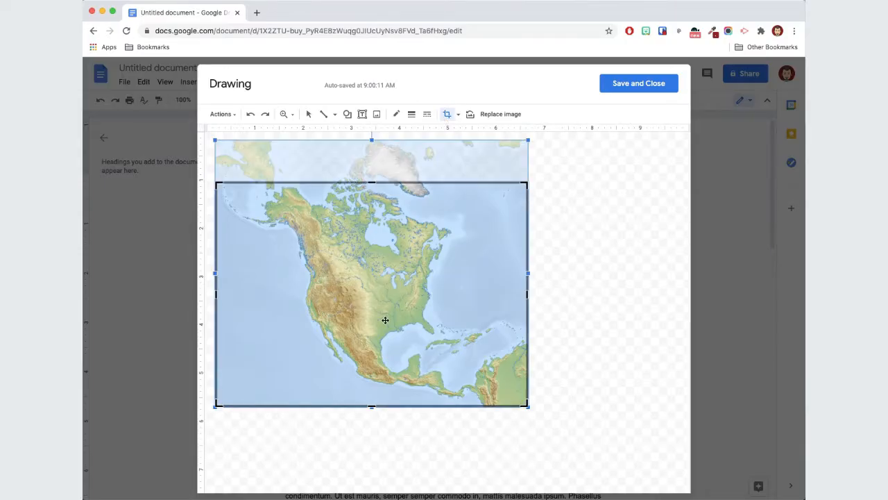
left_click_drag(371, 407, 370, 391)
key("Return")
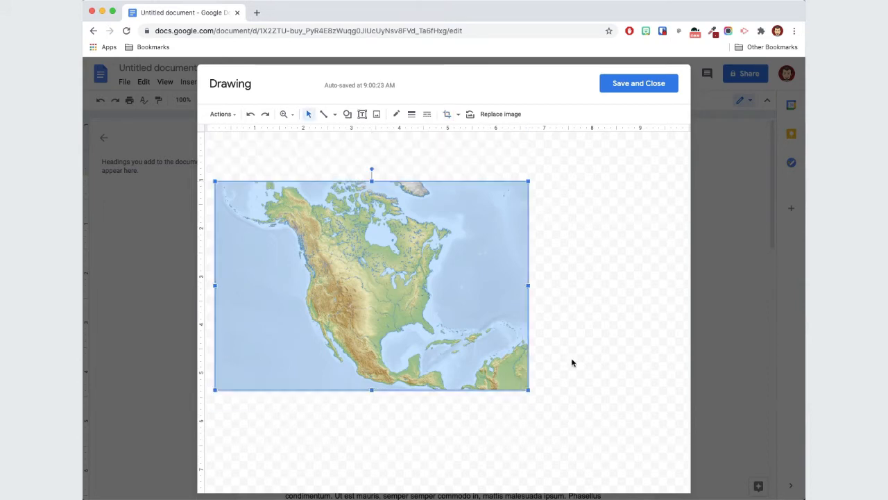
left_click_drag(358, 275, 356, 236)
left_click(574, 279)
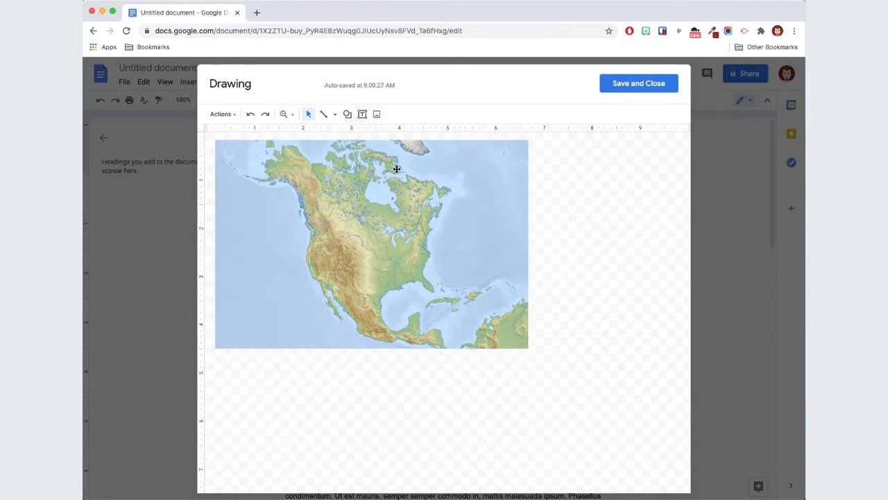
Add word art reading North America
left_click(222, 114)
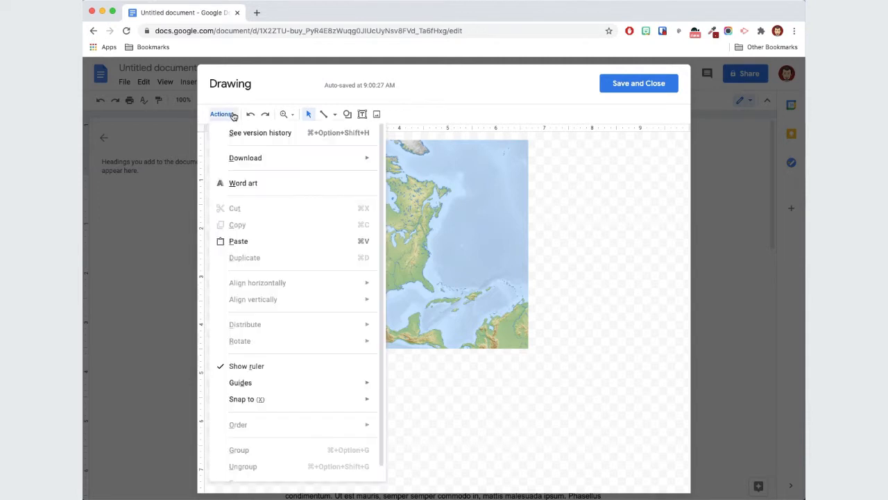
left_click(284, 184)
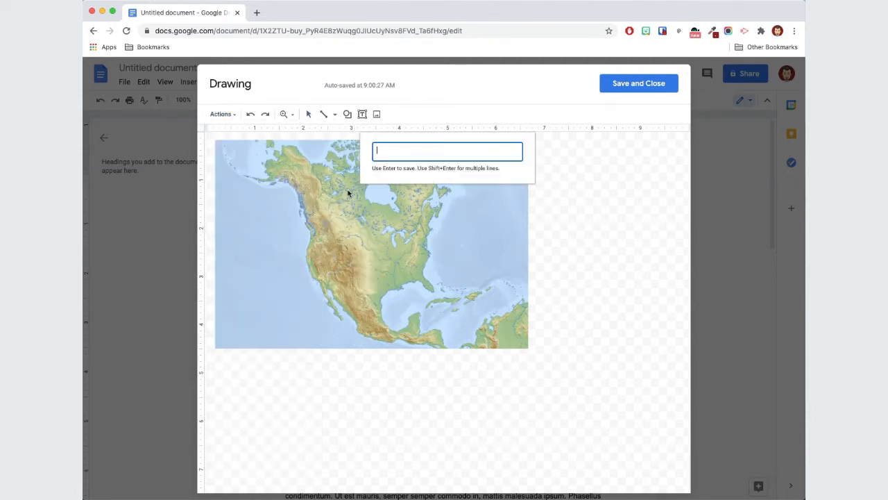
type("North America")
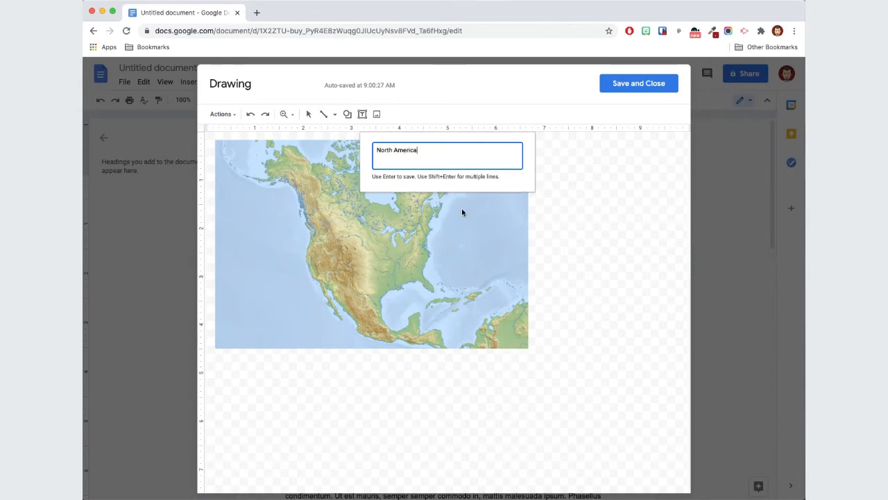
key("Return")
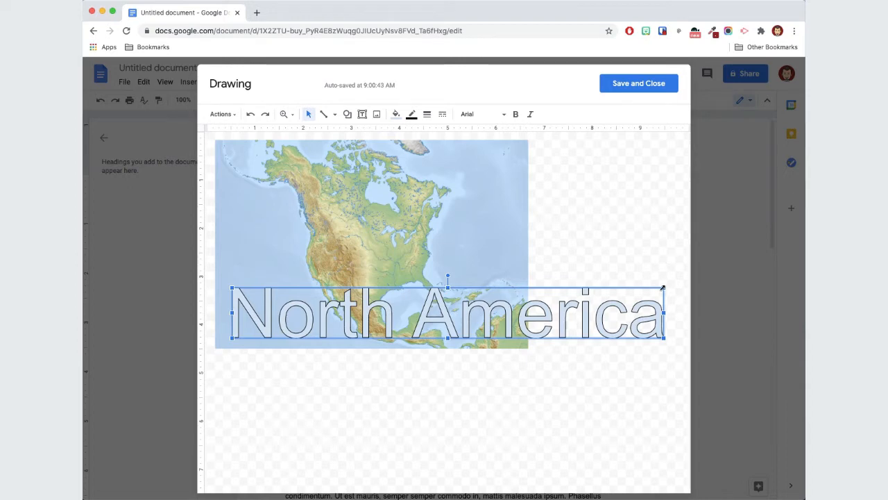
Shrink the North America word art and place it over the map's top-left corner
left_click_drag(665, 287, 411, 315)
left_click_drag(351, 330, 347, 174)
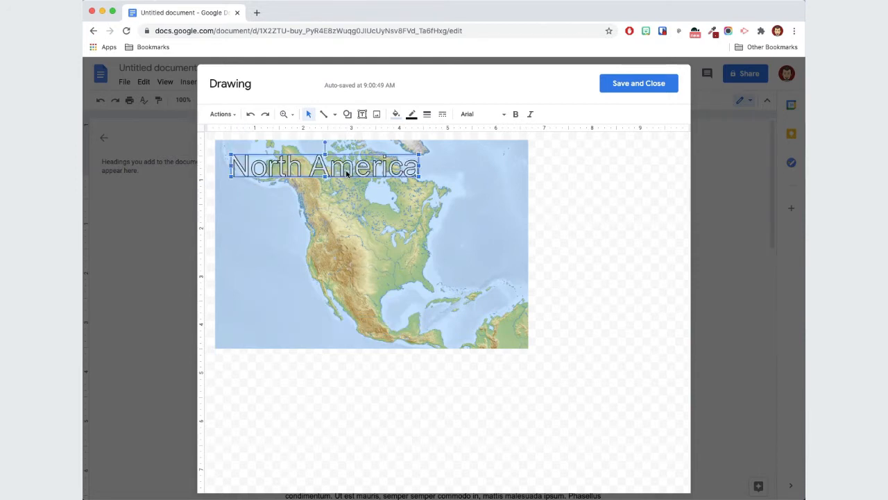
Fill the word art white, make it slightly smaller and bold
left_click(395, 115)
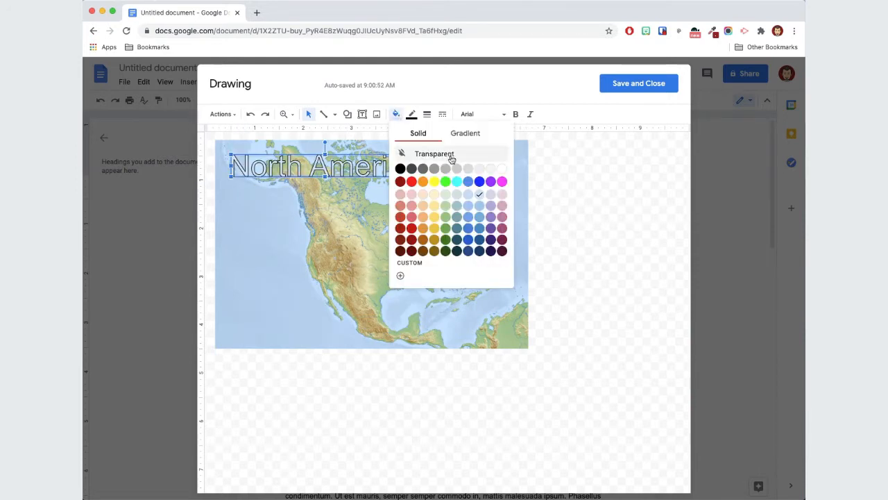
left_click(505, 167)
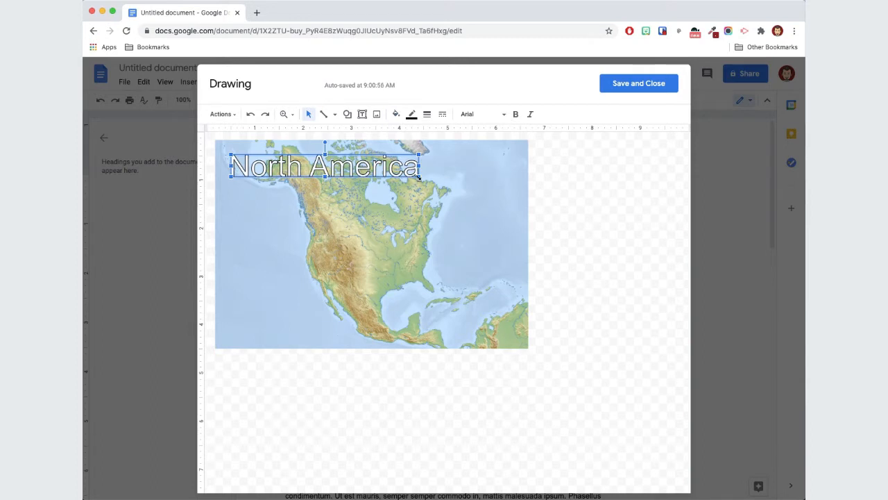
left_click_drag(419, 177, 368, 170)
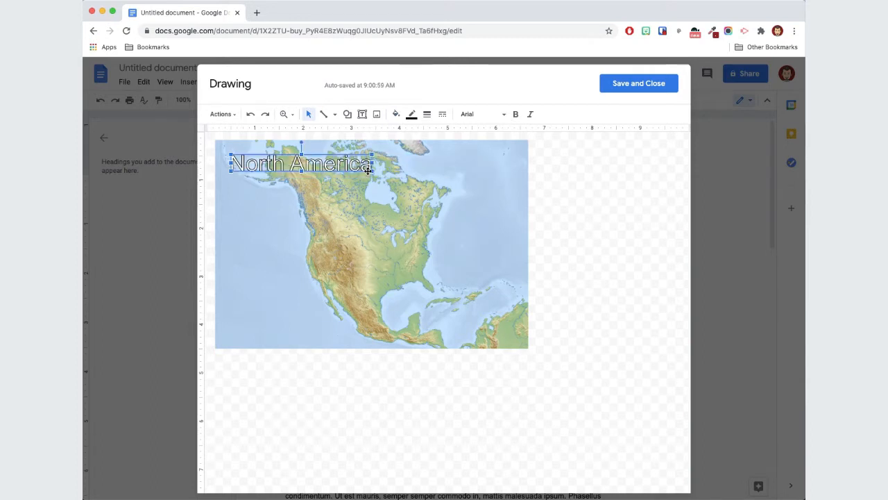
left_click(514, 114)
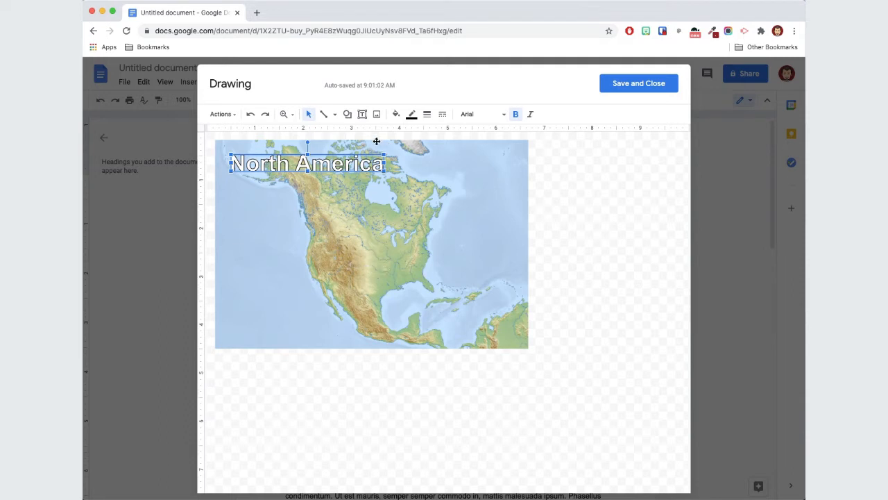
Add a red text box reading Canada over Canada on the map
left_click(361, 115)
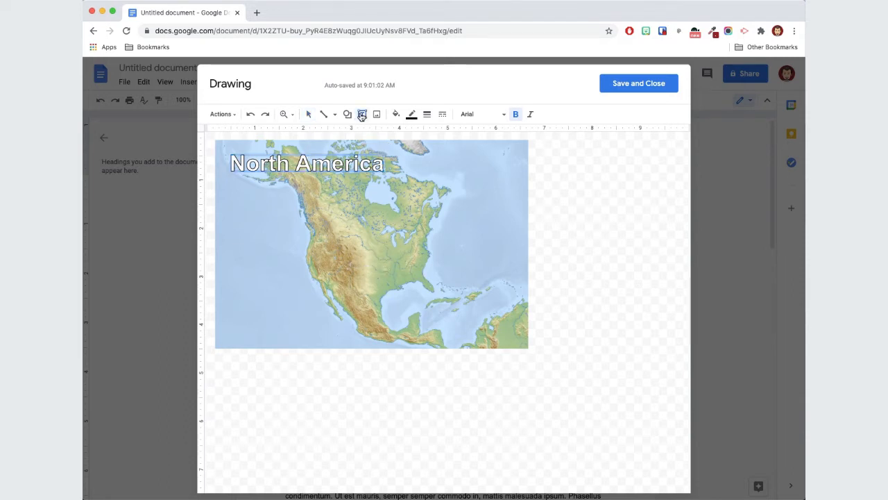
left_click(348, 213)
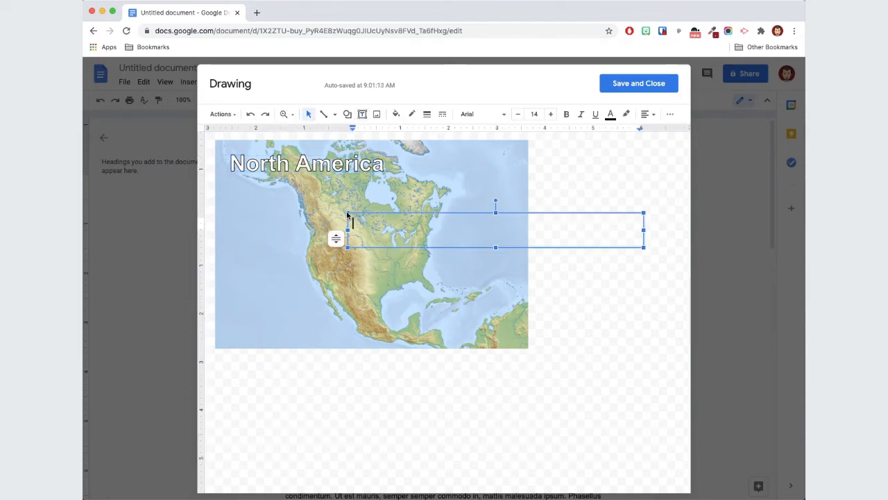
type("Canada")
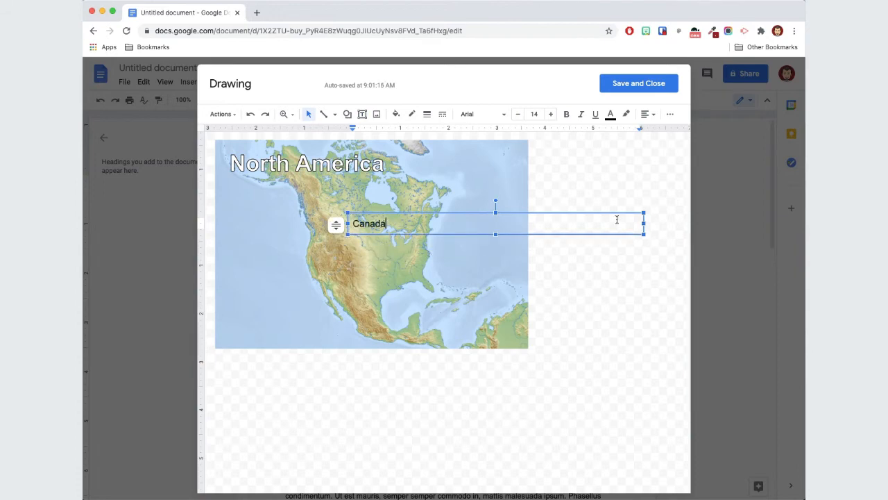
left_click_drag(644, 224, 357, 203)
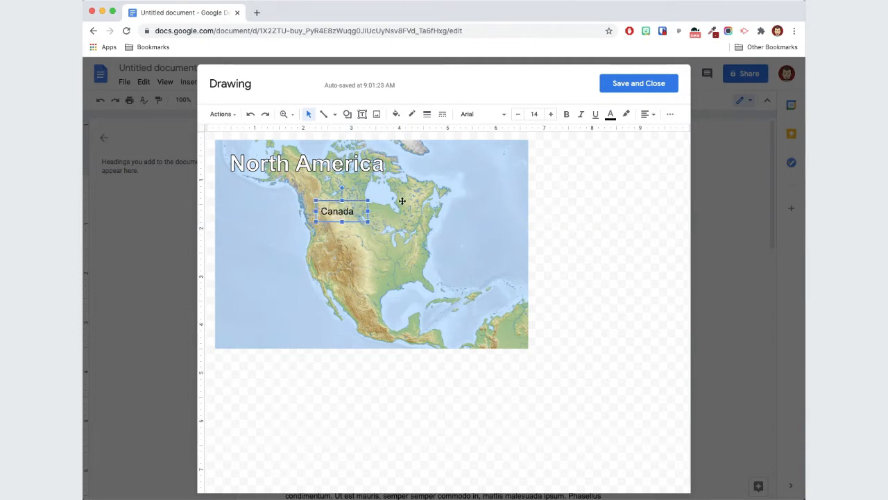
left_click(613, 117)
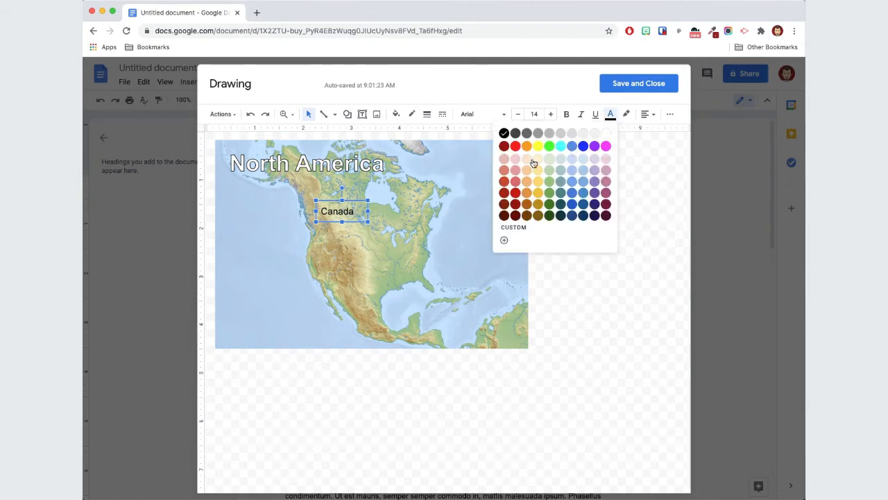
left_click(515, 146)
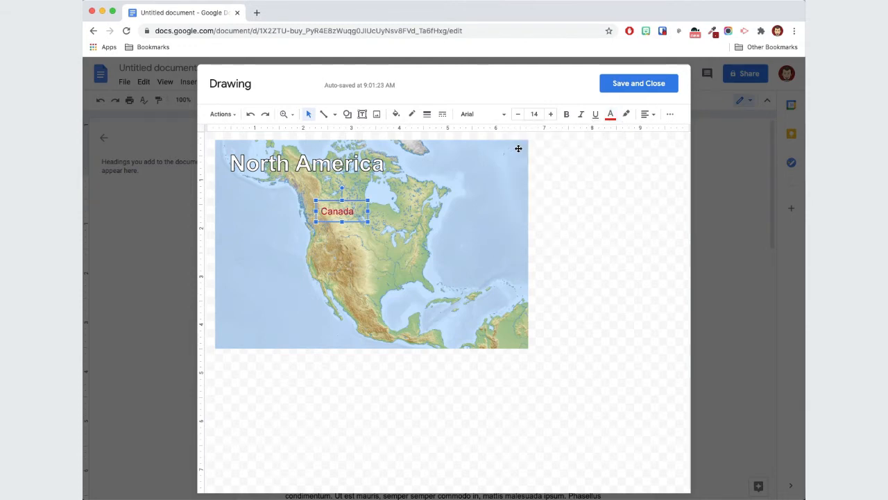
Duplicate the Canada label, move the copy over the United States, and change its text to United States
right_click(369, 207)
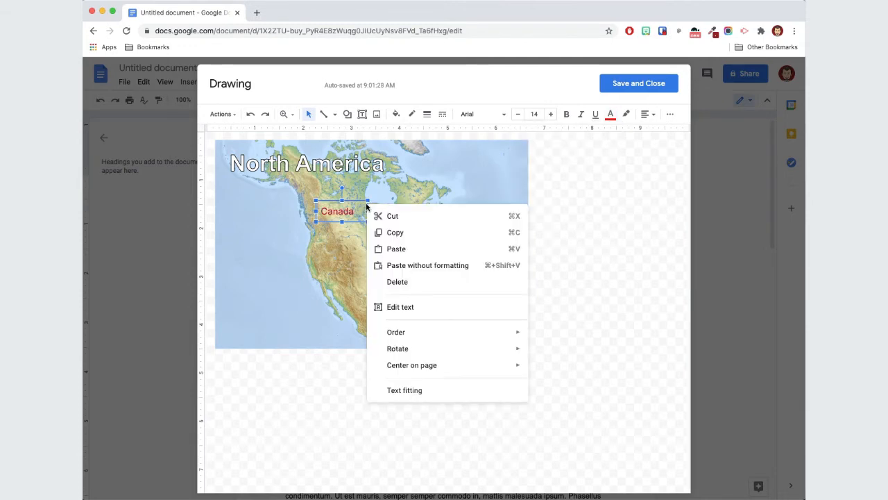
left_click(393, 234)
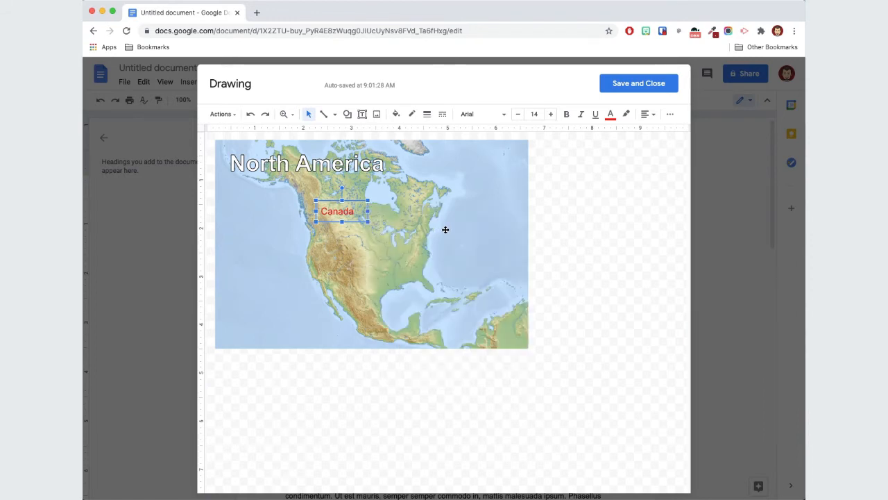
right_click(445, 229)
left_click(478, 274)
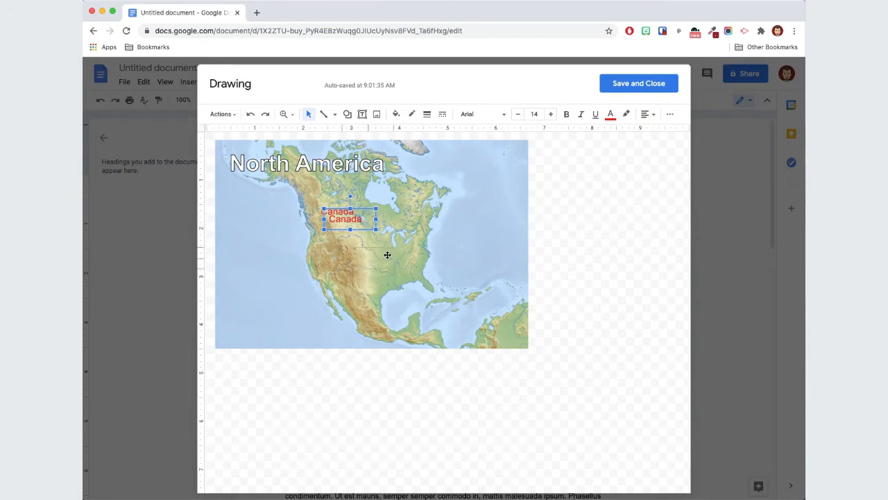
left_click_drag(387, 255, 334, 263)
left_click(368, 264)
type("Uni")
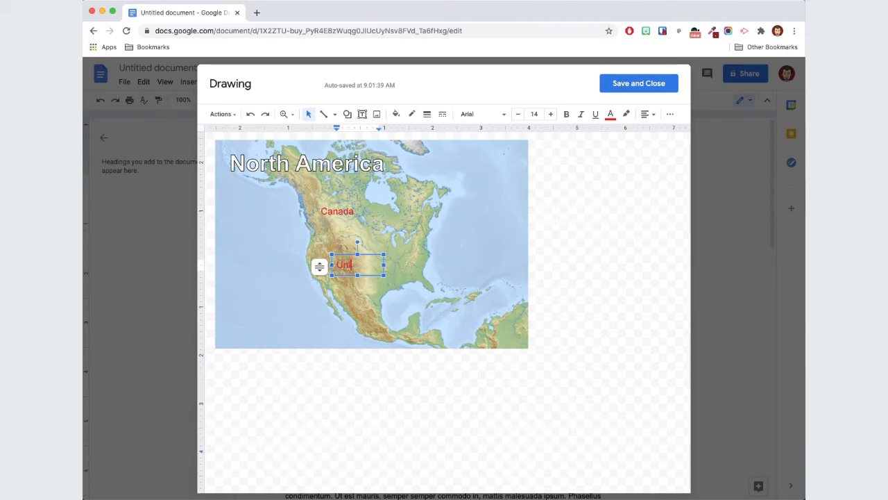
type("ted States")
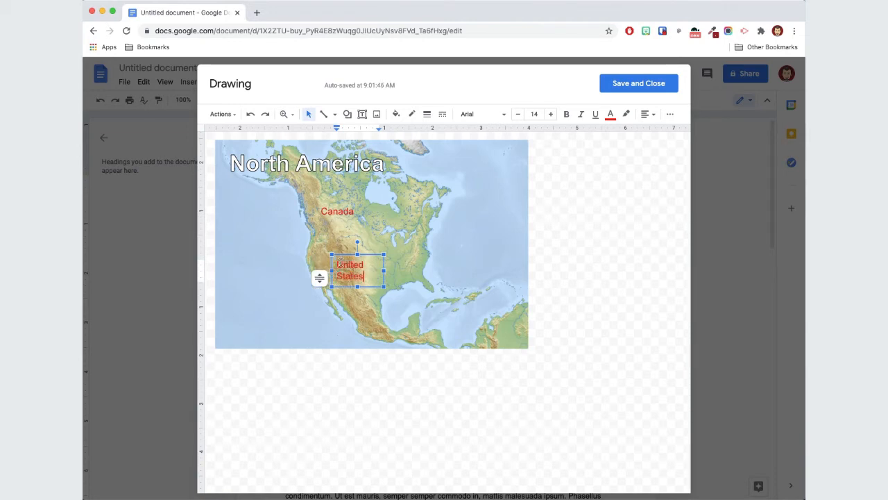
left_click_drag(385, 271, 404, 273)
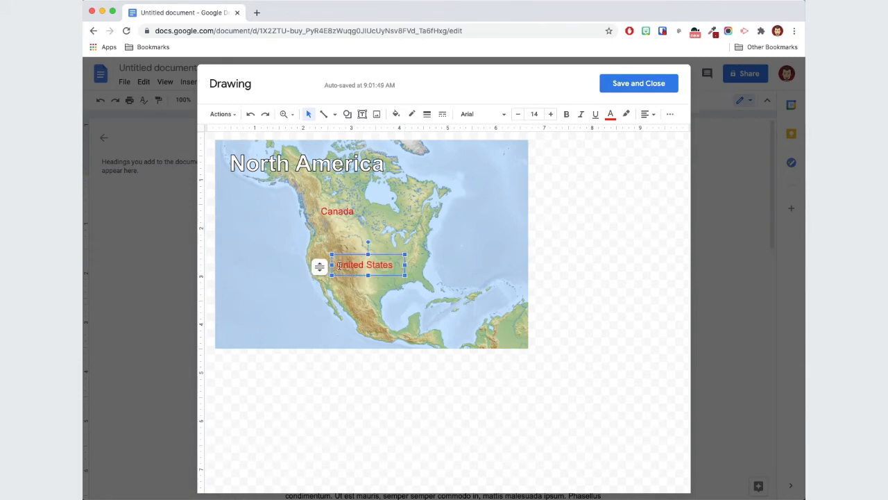
Colour the United States label's text blue
left_click(609, 115)
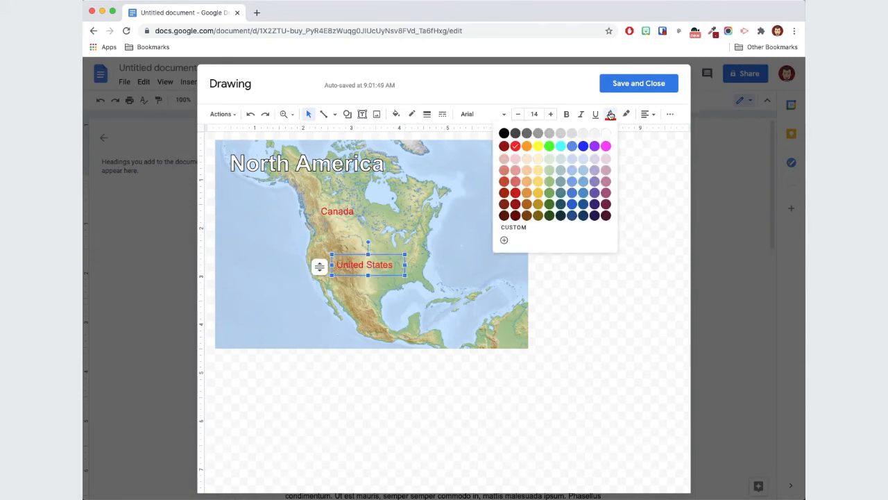
left_click(570, 206)
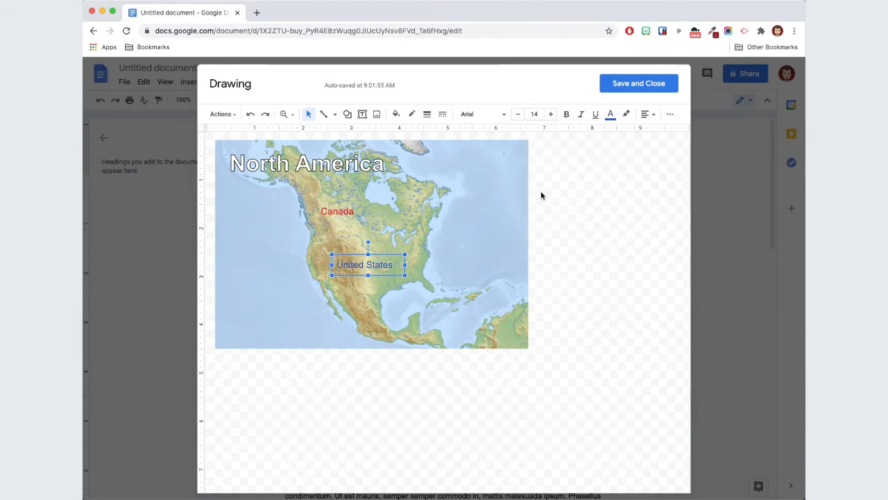
left_click(541, 195)
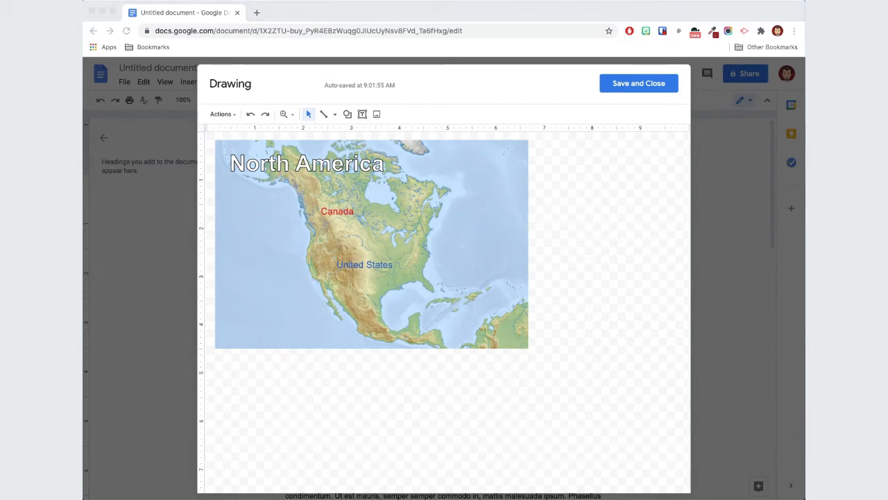
Add round US and Canadian flag images below the map and shrink both together to small icons
left_click_drag(800, 244, 476, 222)
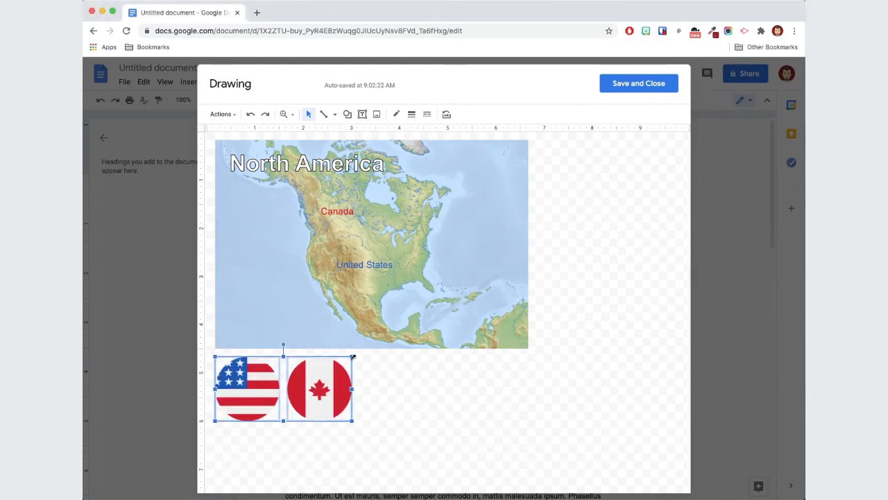
left_click_drag(352, 357, 276, 390)
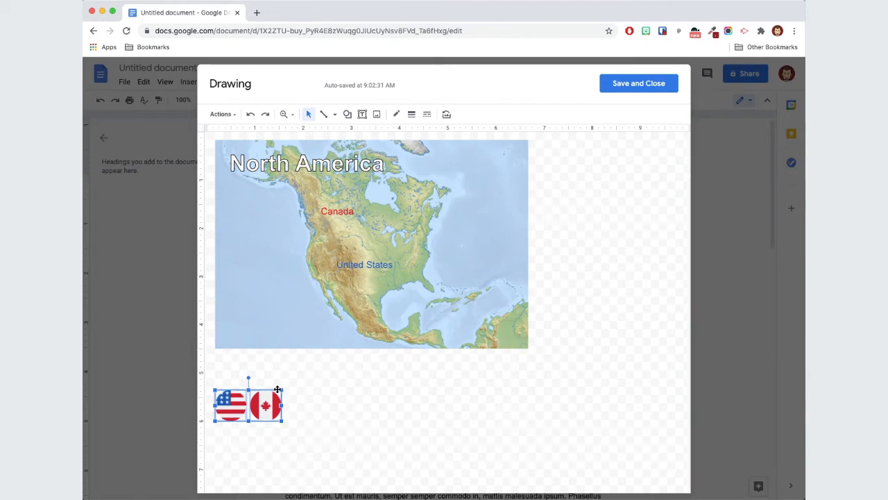
left_click_drag(267, 393, 268, 396)
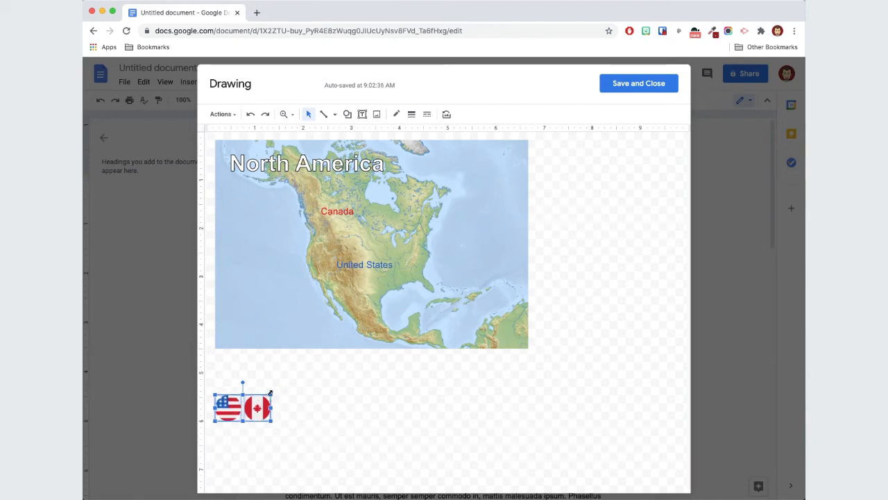
left_click(295, 401)
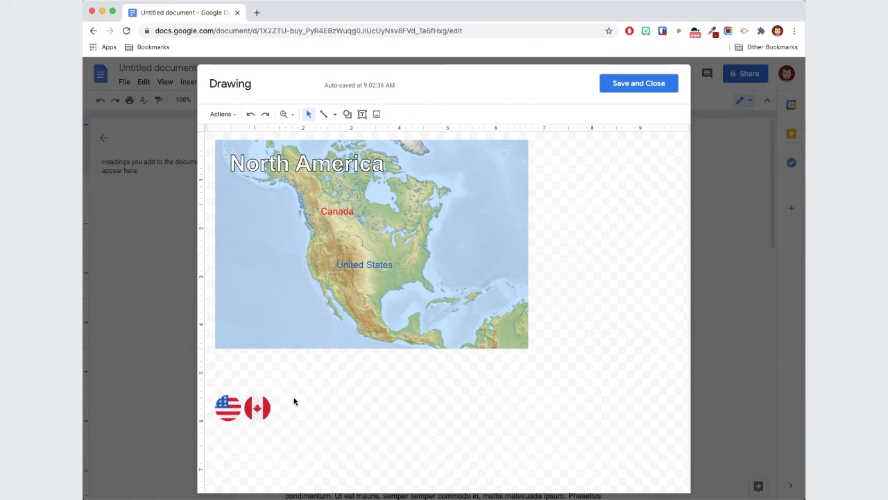
Place the US flag beside the United States label and the Canadian flag beside the Canada label
left_click_drag(224, 406, 315, 264)
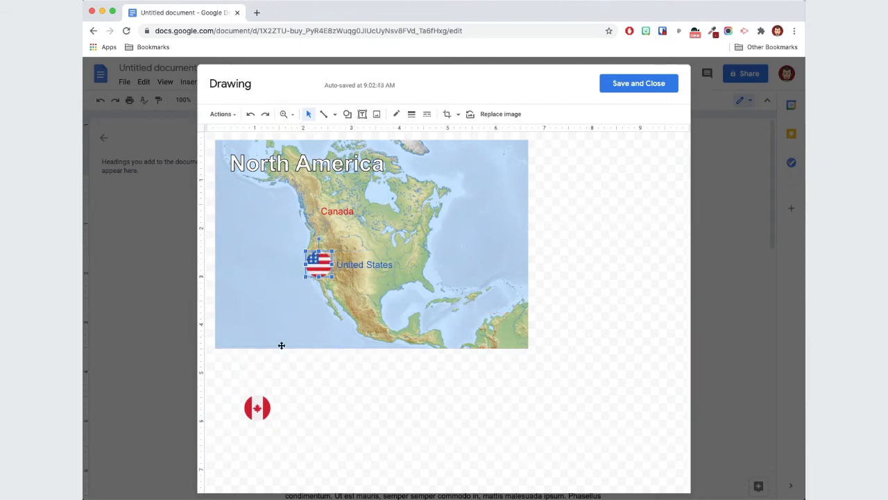
left_click_drag(262, 404, 306, 208)
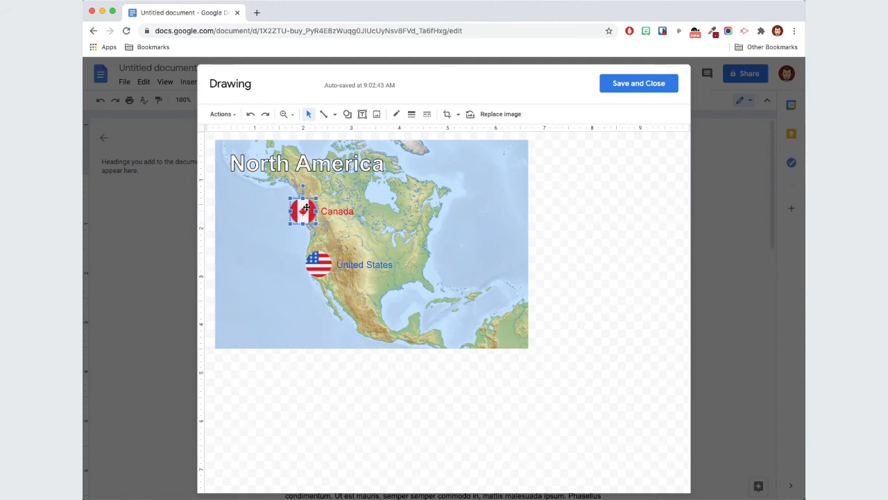
left_click(613, 313)
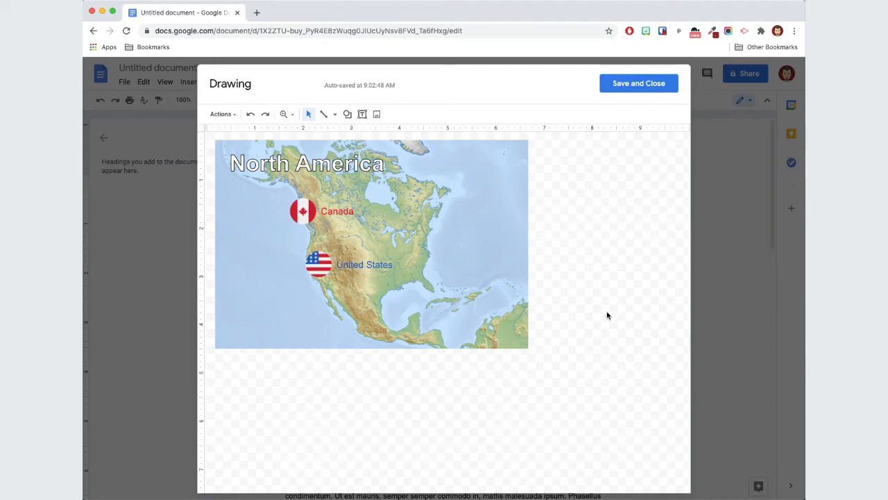
Select both flags and shrink them slightly
left_click(316, 263)
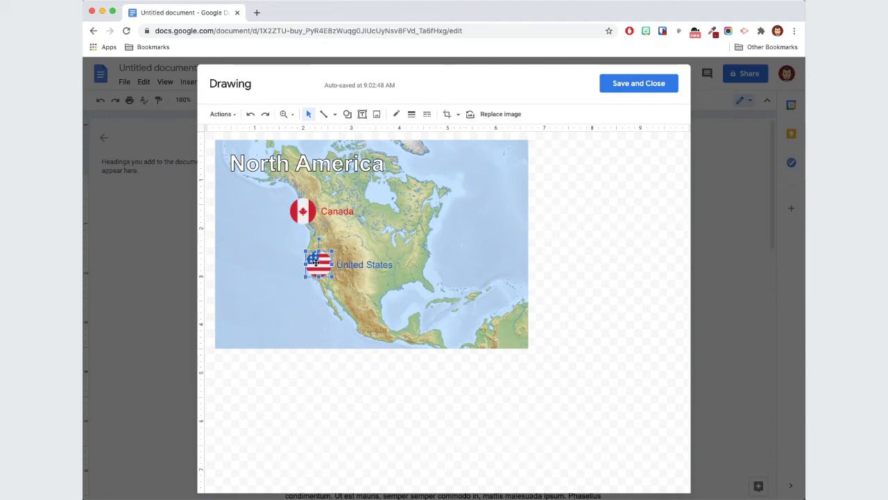
left_click(295, 211, "shift")
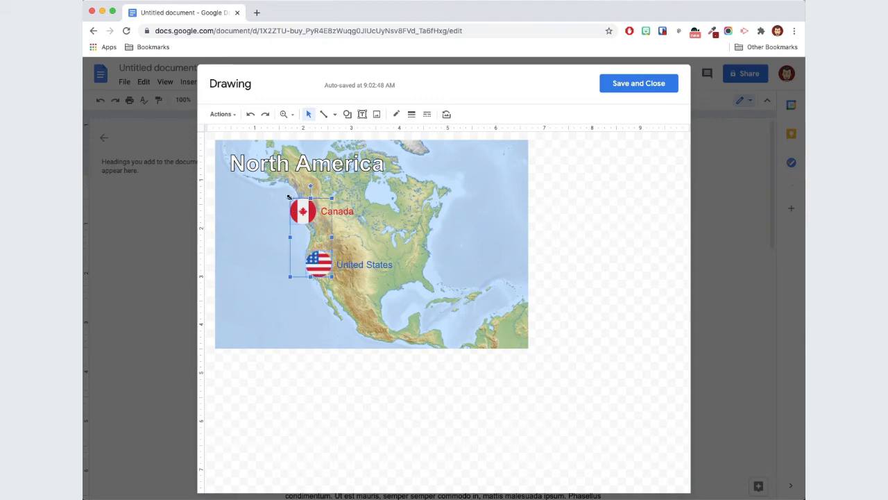
left_click_drag(313, 225, 314, 225)
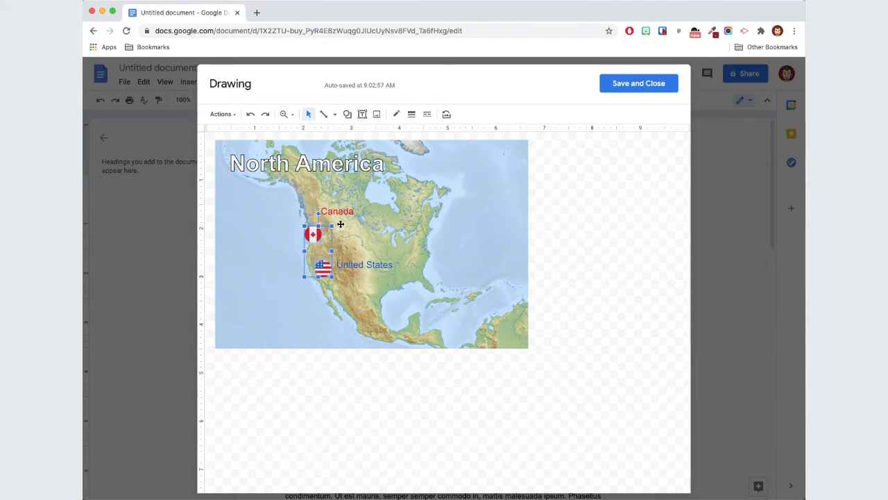
left_click(575, 221)
Reposition each flag so it sits just left of its country label
left_click(313, 233)
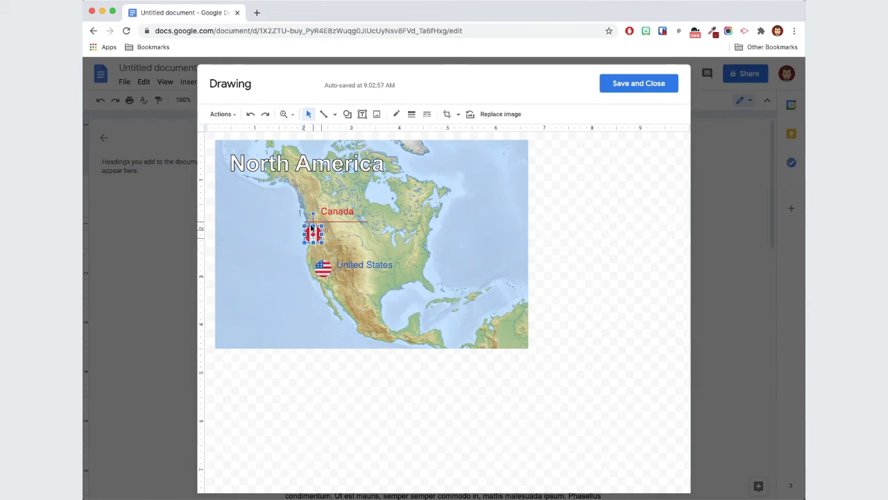
left_click_drag(310, 213, 311, 212)
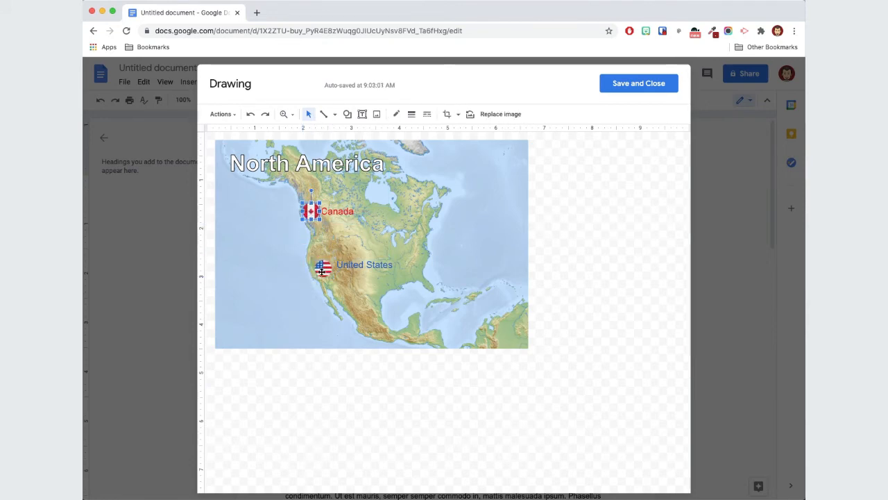
left_click_drag(322, 267, 322, 268)
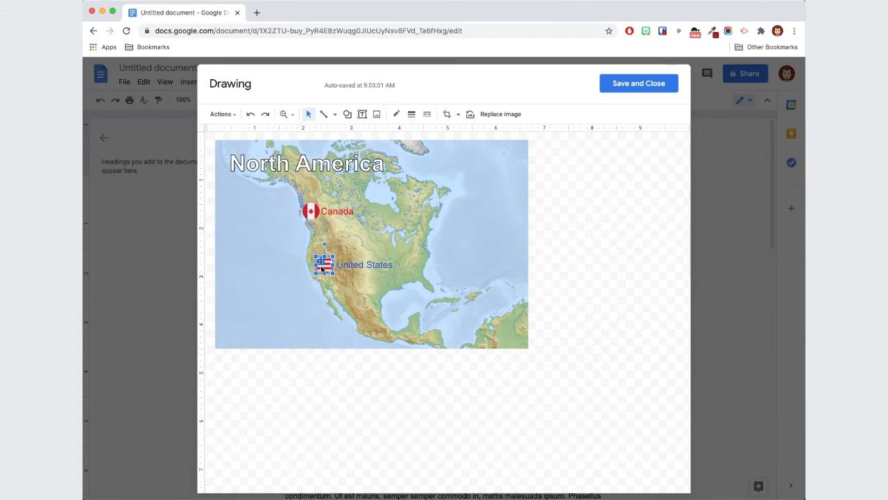
left_click(551, 263)
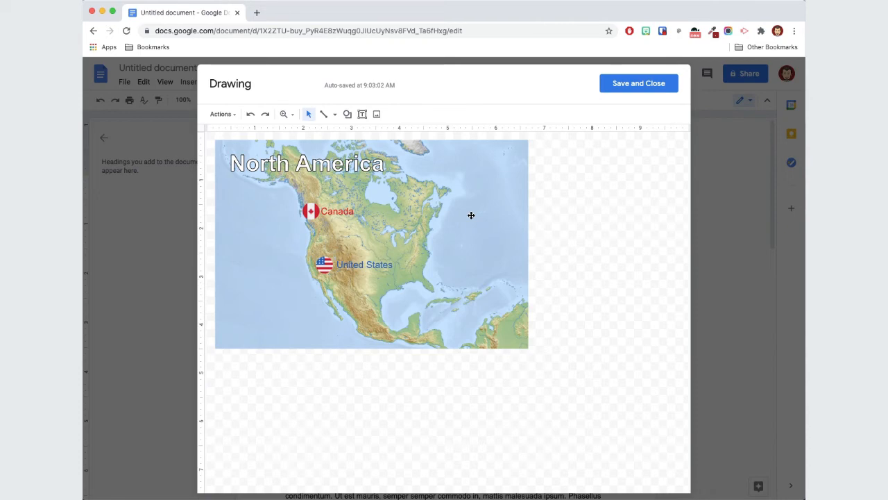
Give the map image a border coloured dark gray 3 and save the drawing into the document
left_click(493, 200)
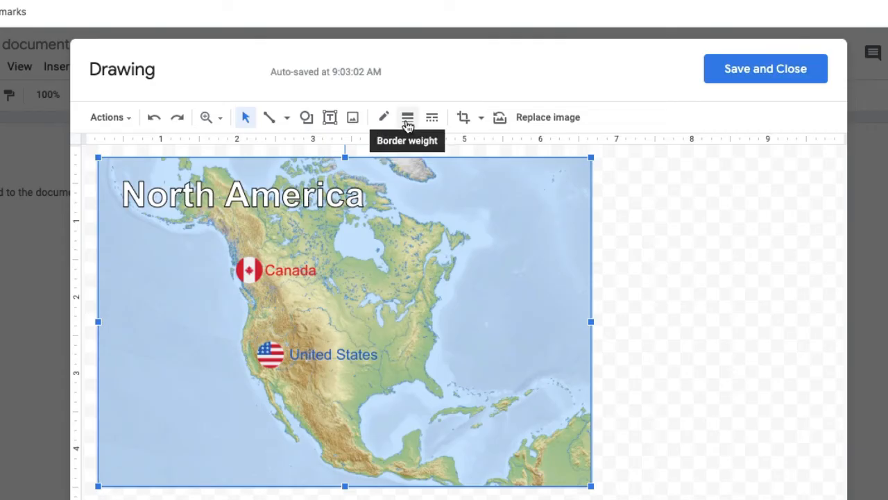
left_click(407, 119)
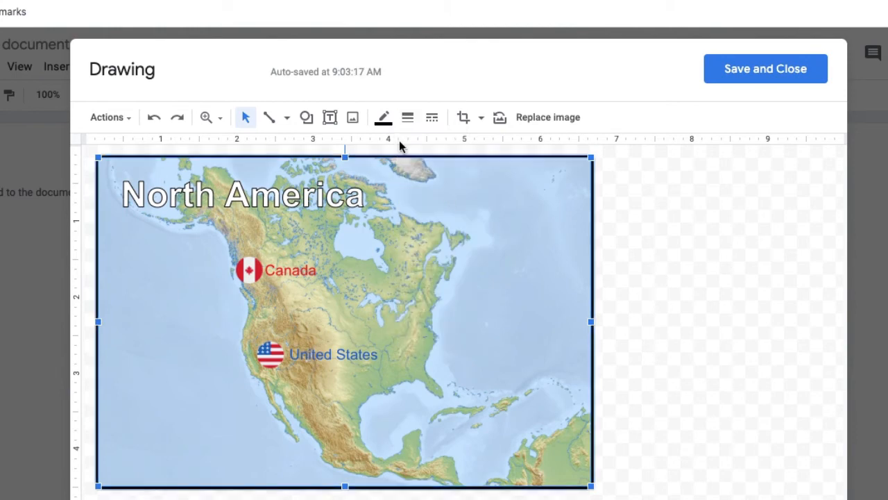
left_click(383, 118)
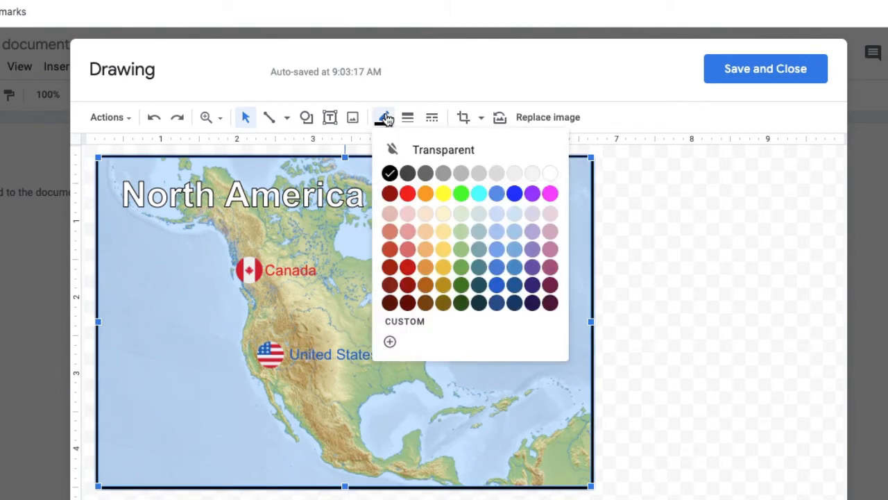
left_click(429, 175)
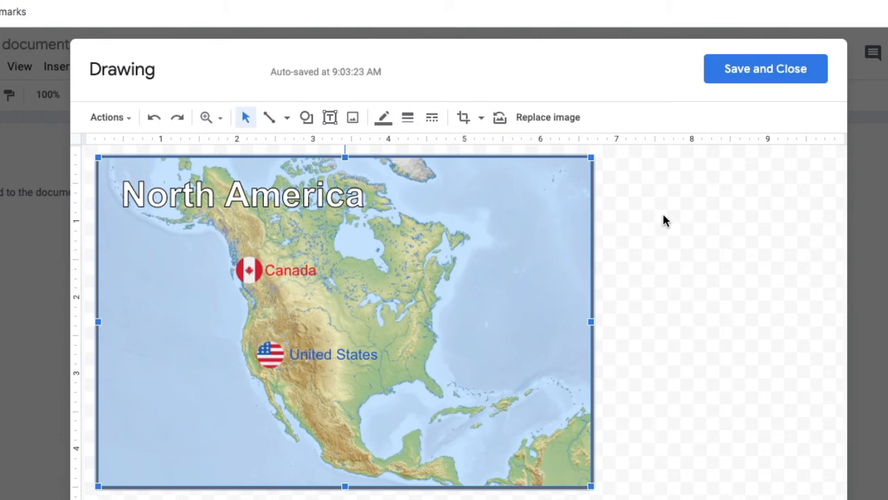
left_click(734, 72)
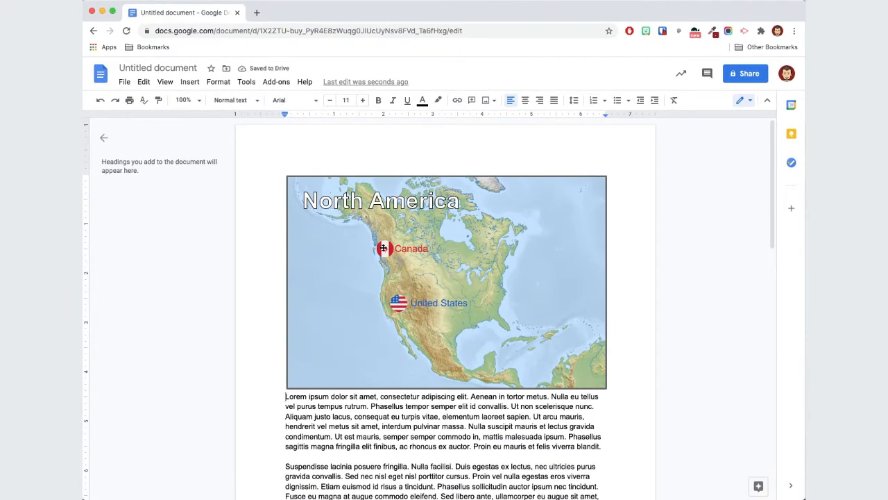
Shrink the drawing in the document to roughly half the text width
left_click(538, 287)
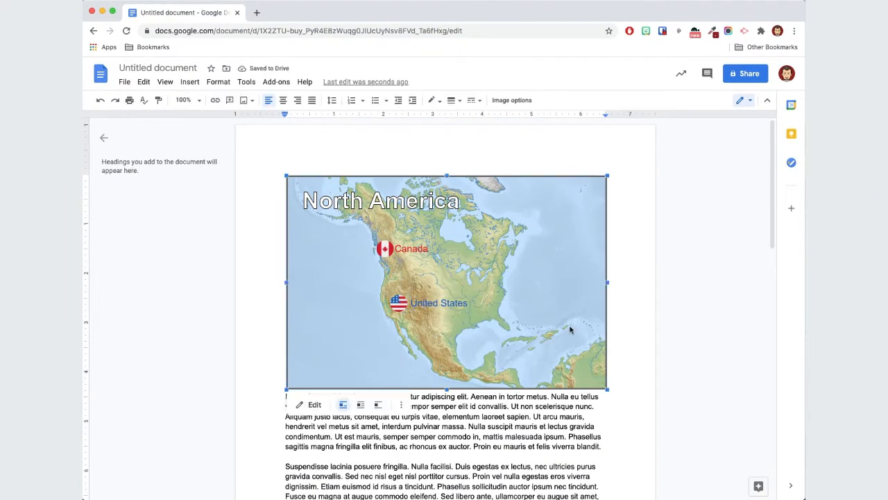
left_click_drag(607, 390, 424, 265)
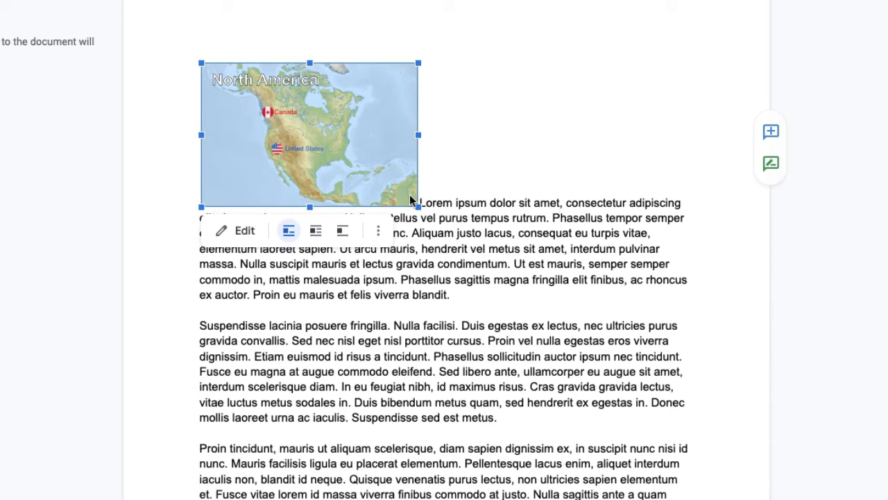
left_click_drag(418, 207, 454, 243)
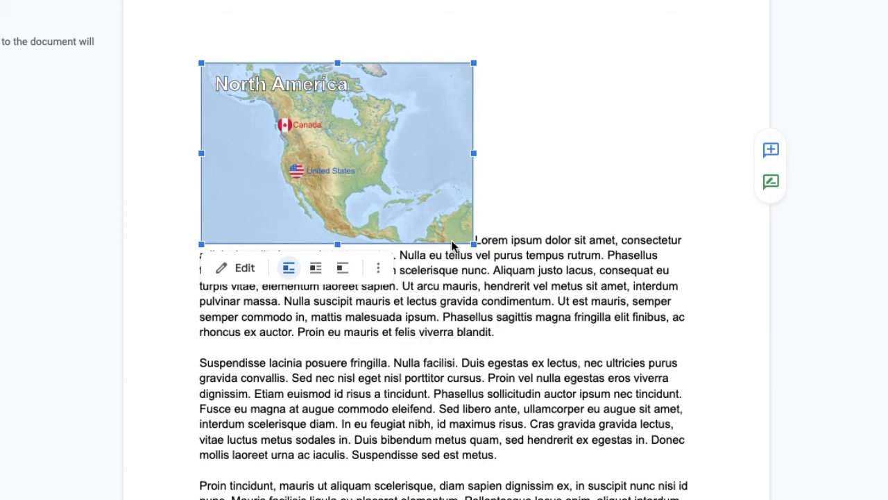
double_click(334, 172)
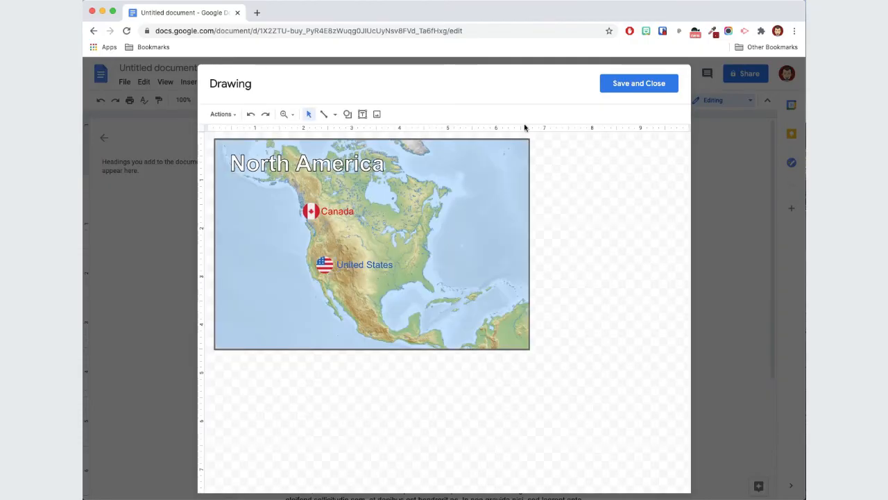
left_click(630, 89)
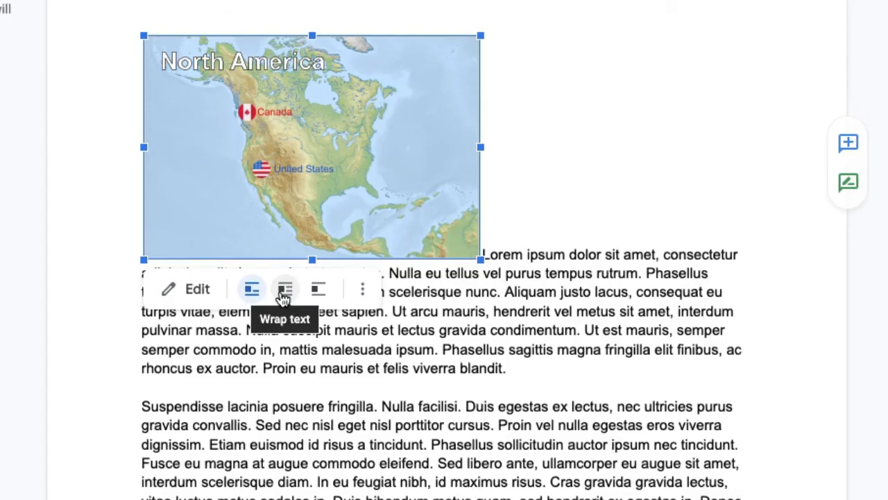
scroll(360, 314, "down", 1)
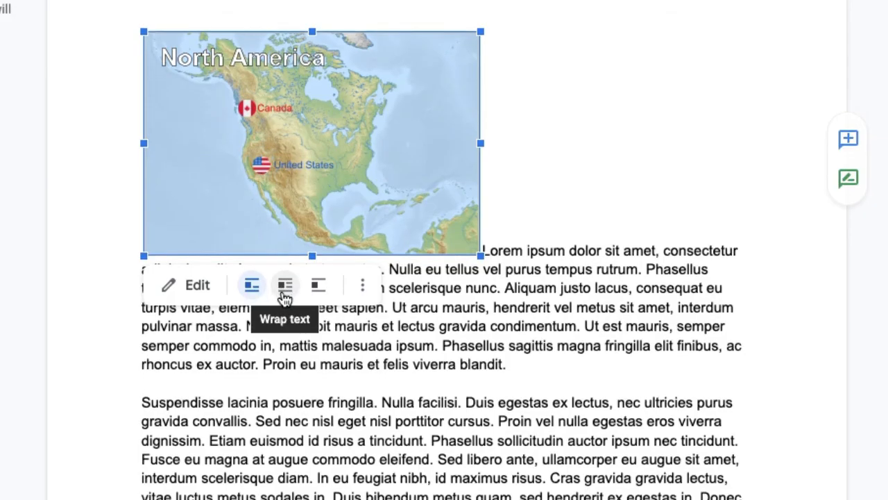
Set the drawing to wrap text and shrink it a little more
left_click(285, 279)
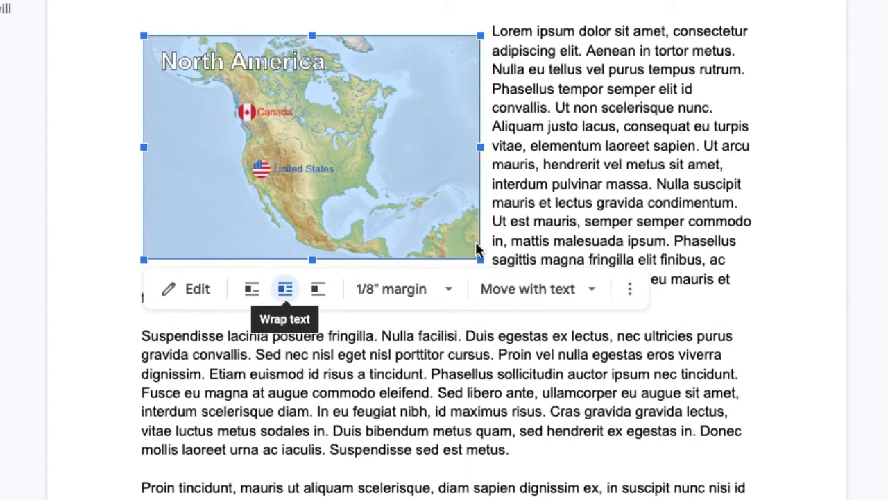
left_click_drag(481, 260, 441, 250)
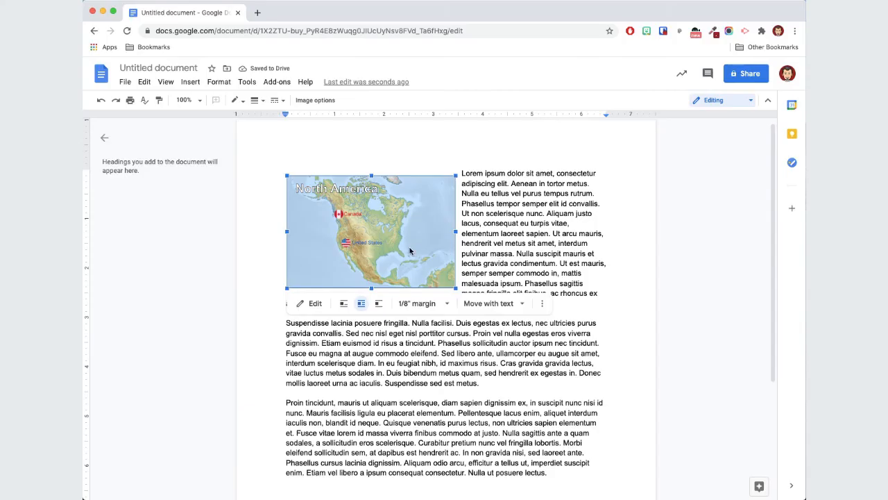
left_click(497, 254)
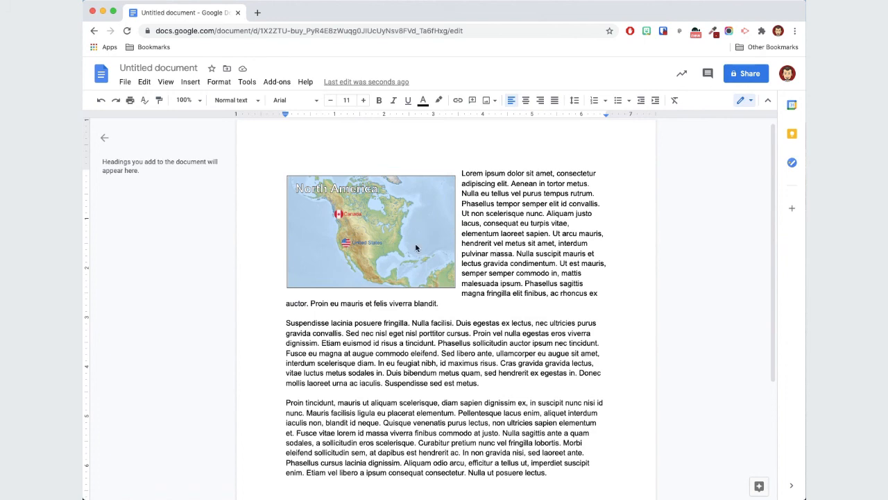
Delete the drawing from the document
left_click(416, 248)
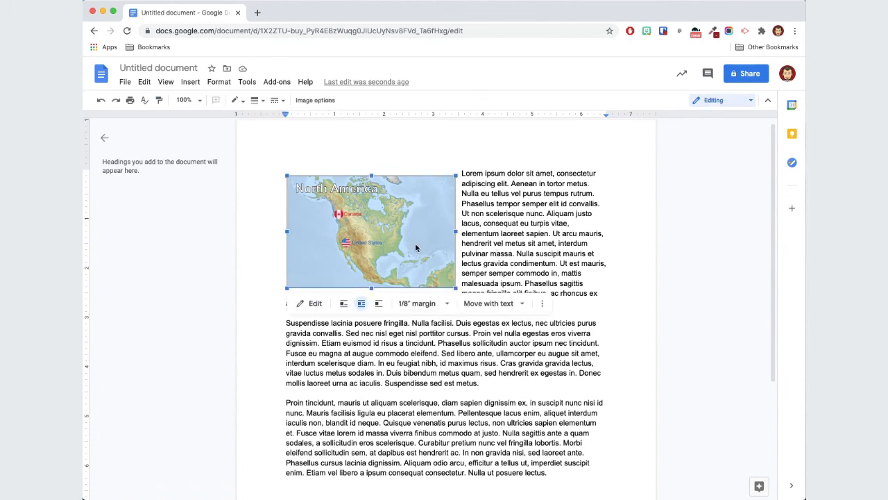
key("BackSpace")
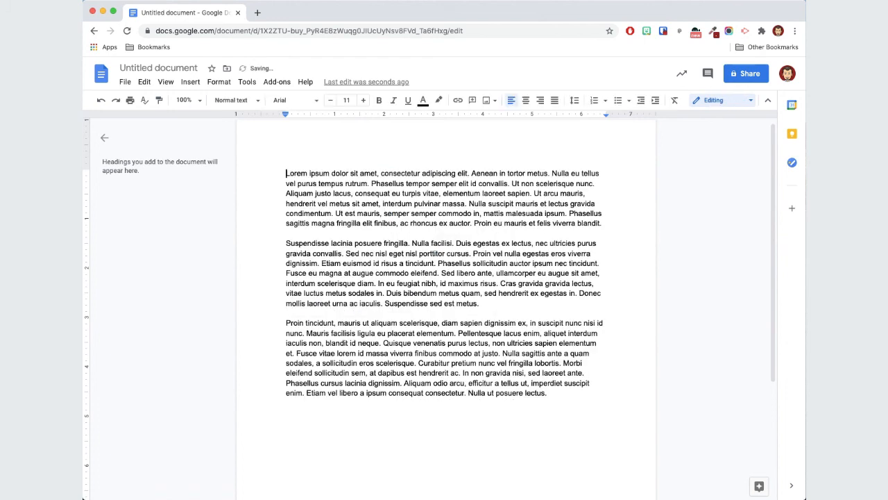